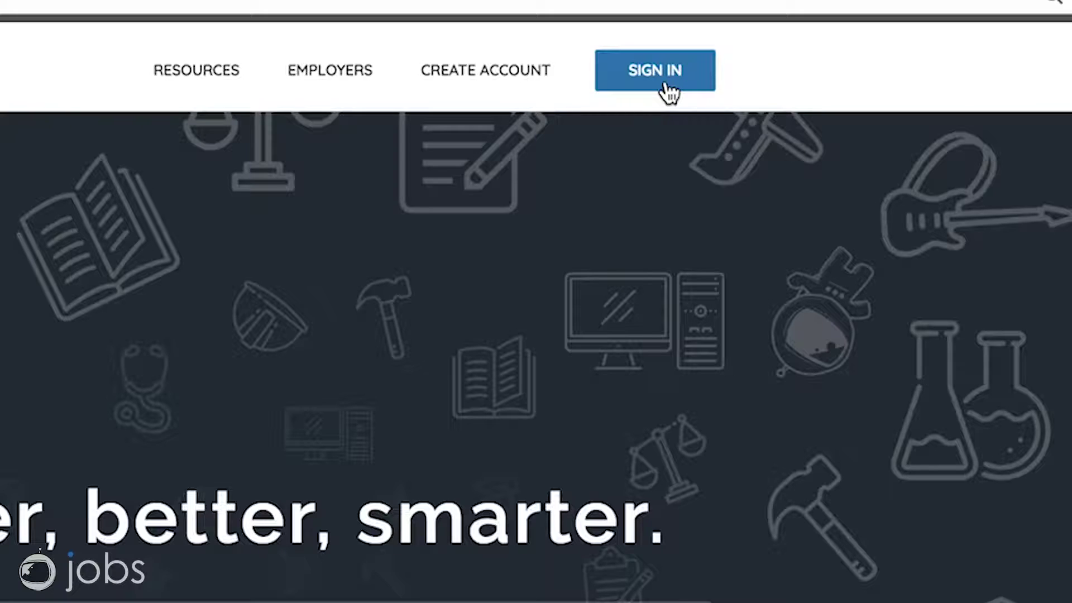
# Step: Sign in to the existing .jobs account with the prefilled e-mail address and password
pyautogui.click(668, 92)
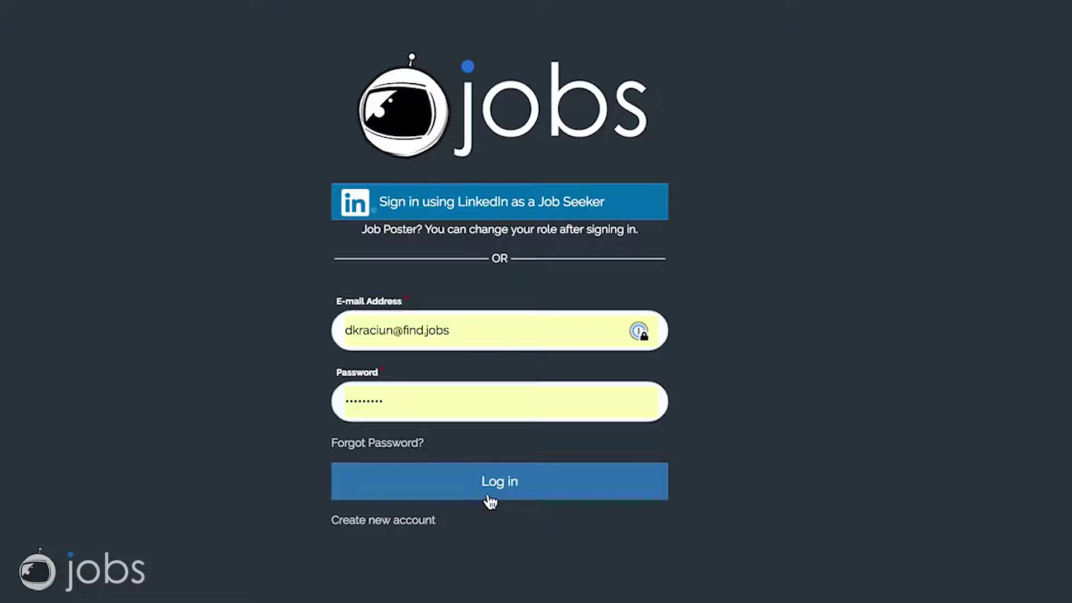
pyautogui.tripleClick(377, 545)
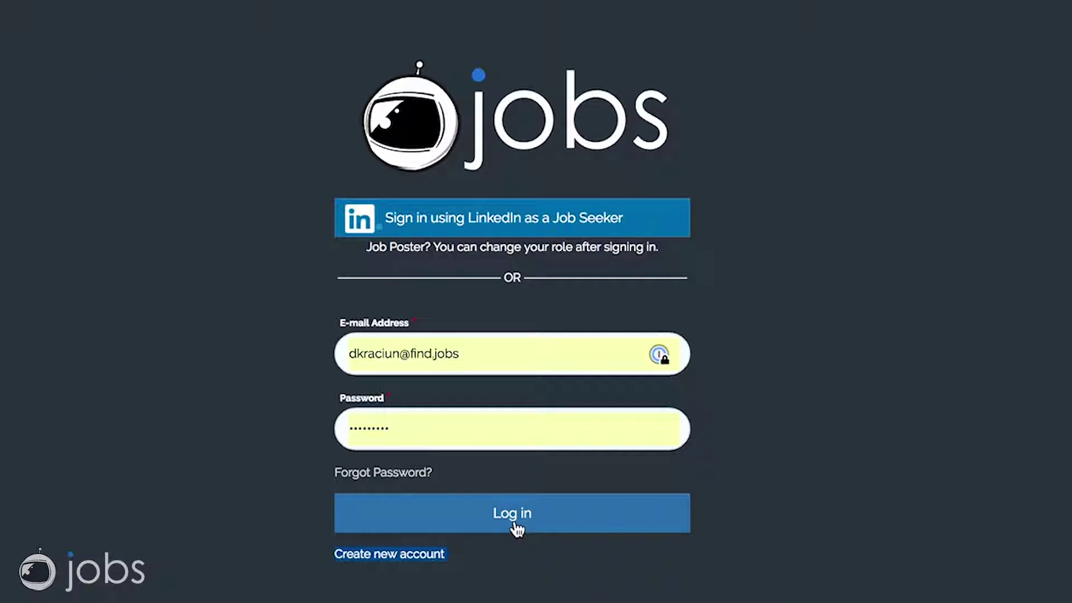
pyautogui.click(542, 496)
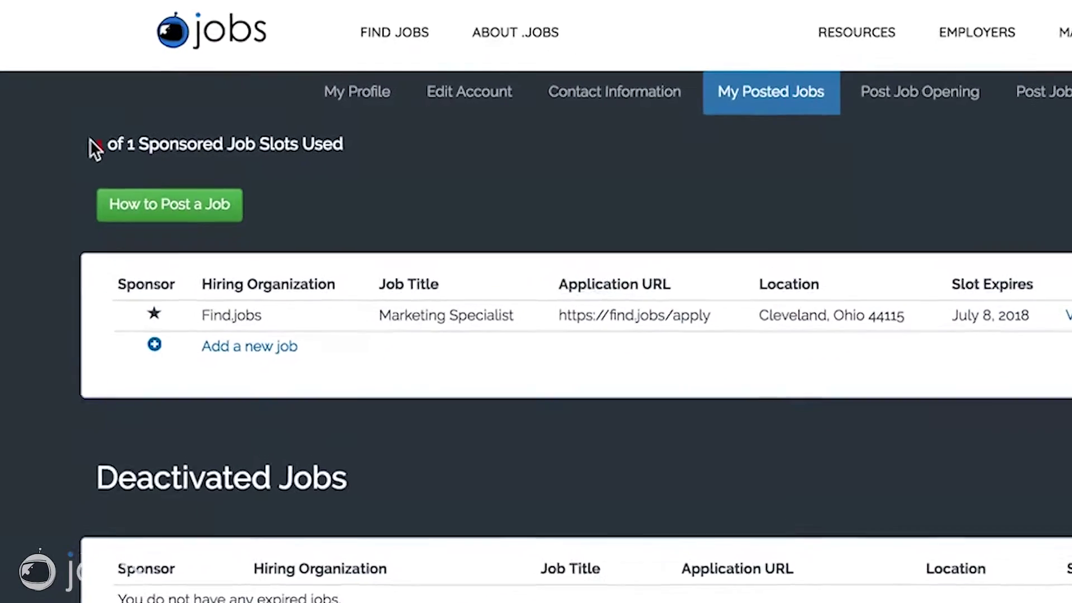
# Step: Check how many sponsored job slots are used on the My Posted Jobs page
pyautogui.moveTo(91, 144); pyautogui.dragTo(359, 148)
pyautogui.click(359, 148)
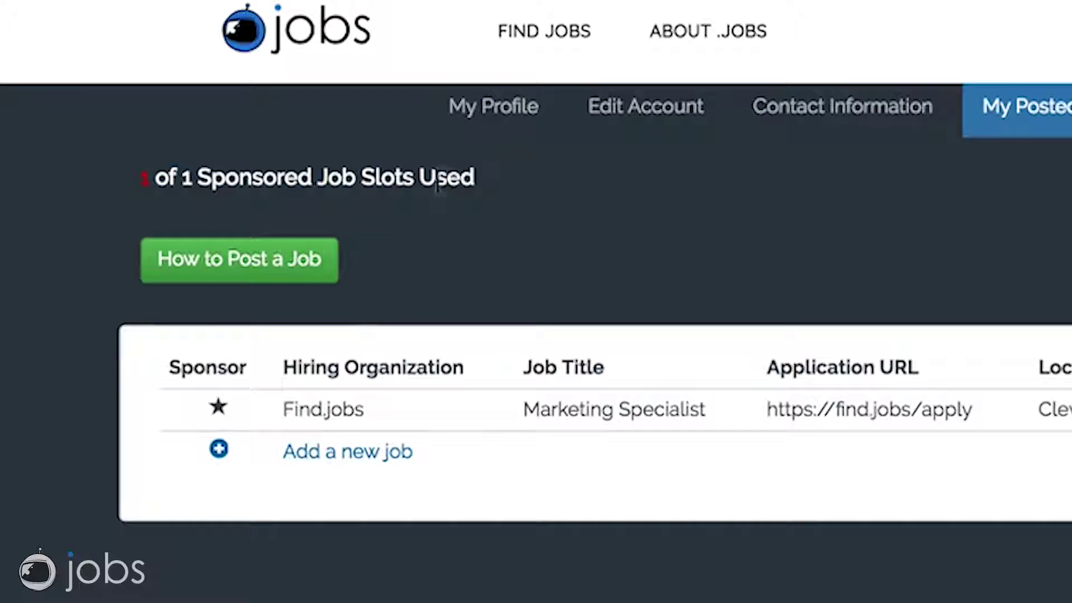
pyautogui.moveTo(139, 178); pyautogui.dragTo(481, 177)
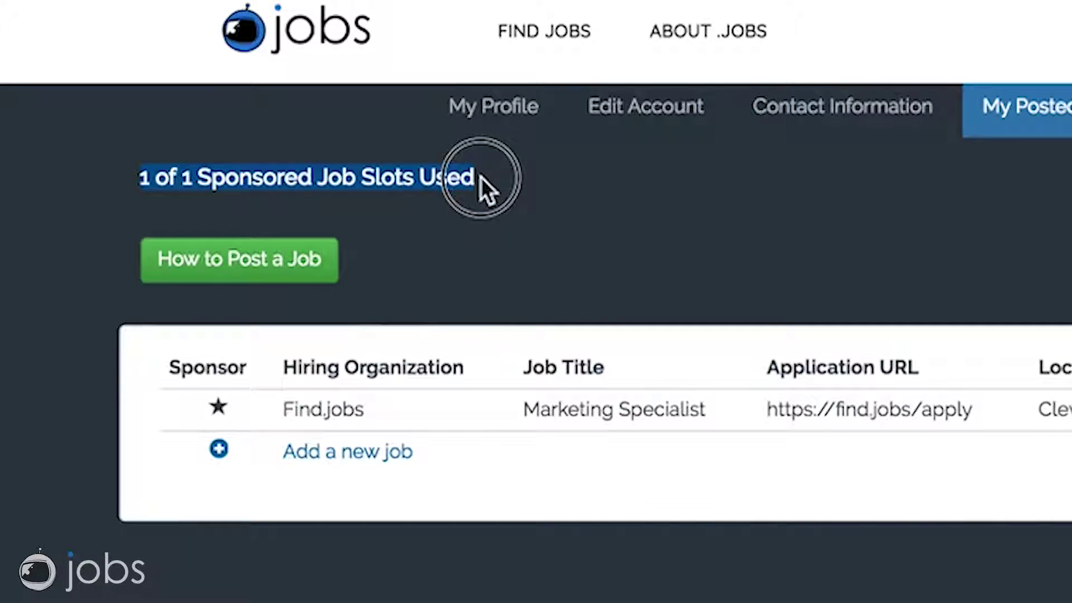
pyautogui.click(65, 199)
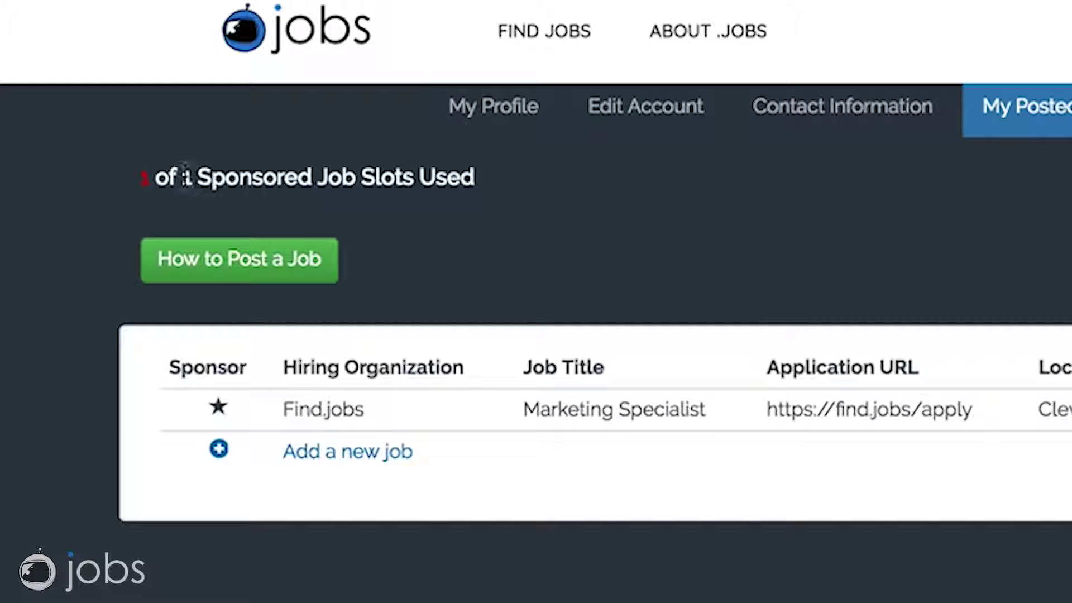
pyautogui.moveTo(193, 178); pyautogui.dragTo(198, 178)
pyautogui.click(358, 194)
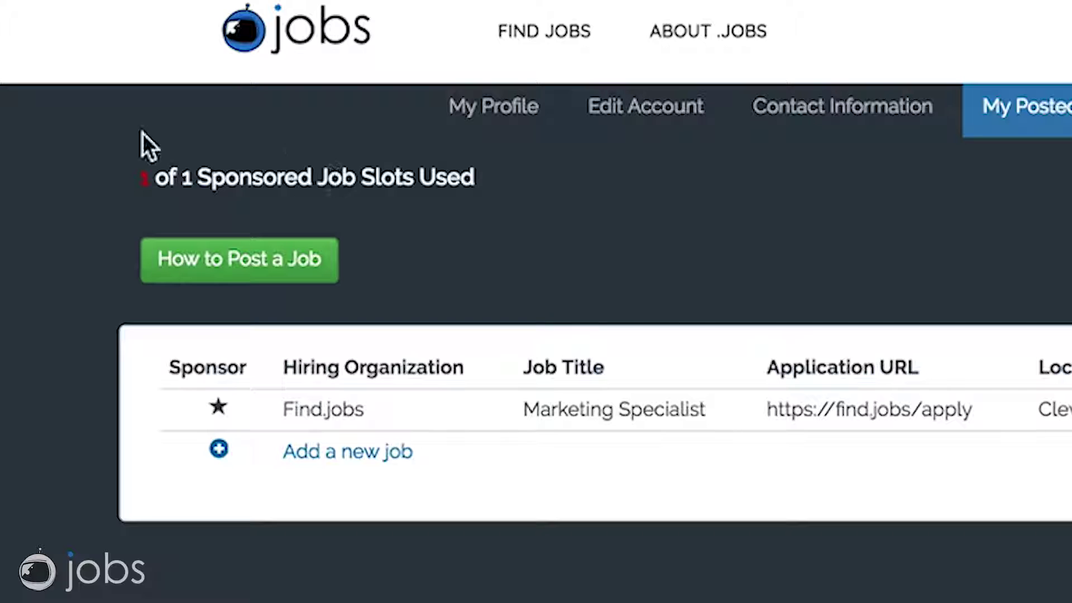
# Step: Open the How to Post a Job guide and skim through its instructions
pyautogui.click(236, 263)
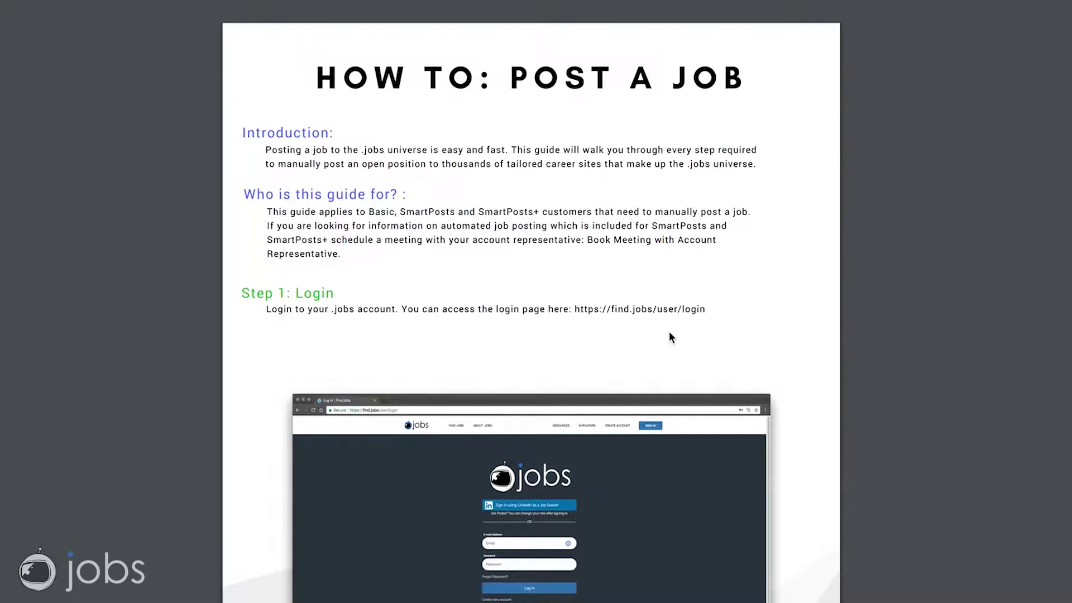
pyautogui.scroll(-15, 669, 331)
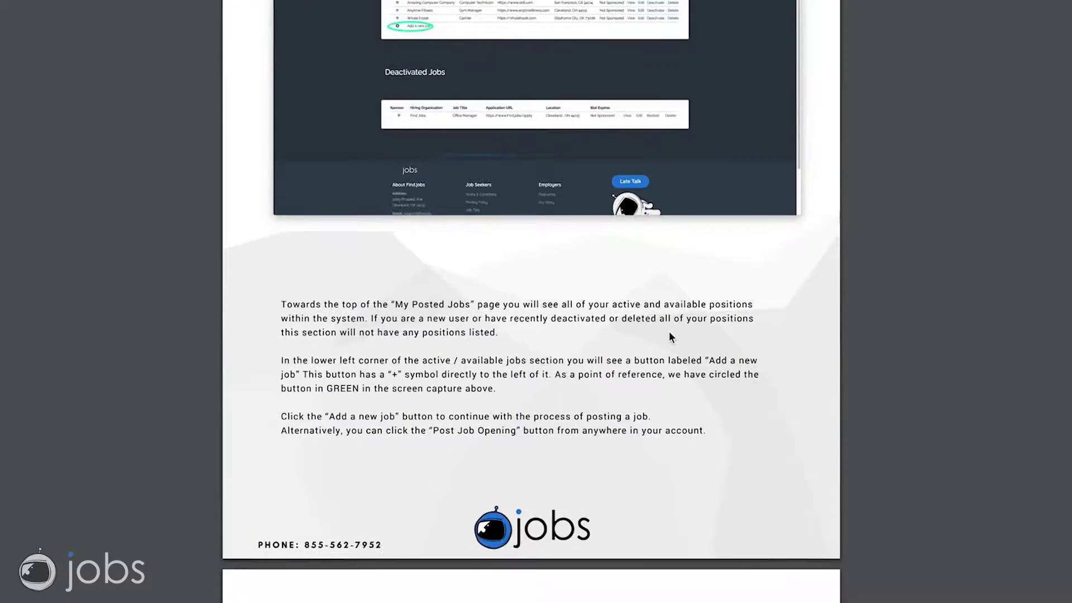
pyautogui.scroll(-5, 670, 333)
pyautogui.scroll(20, 670, 332)
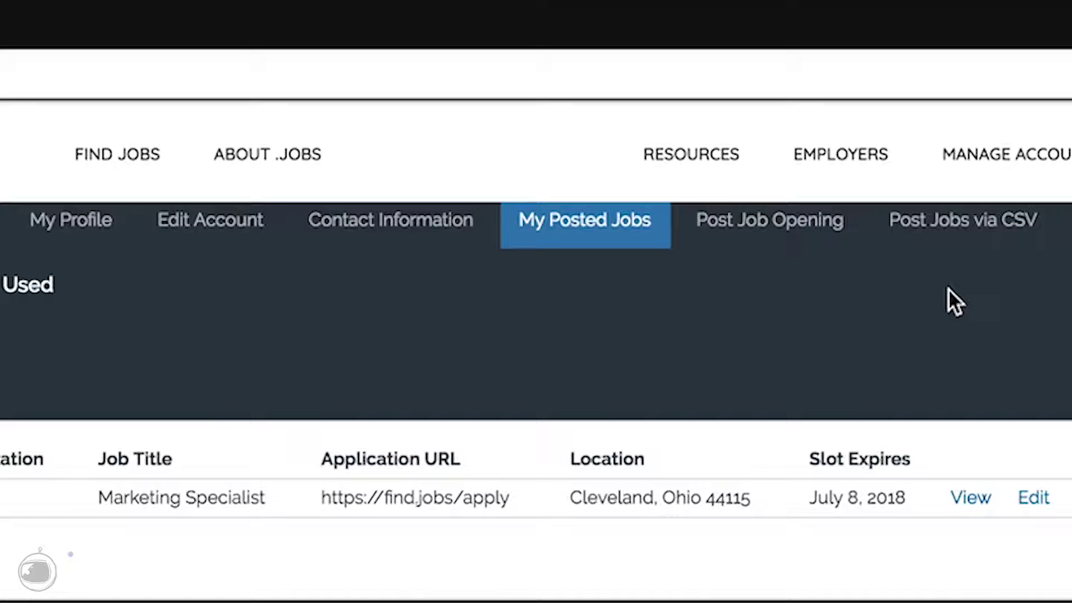
# Step: Review the Marketing Specialist posting and read its job description
pyautogui.scroll(-1, 948, 289)
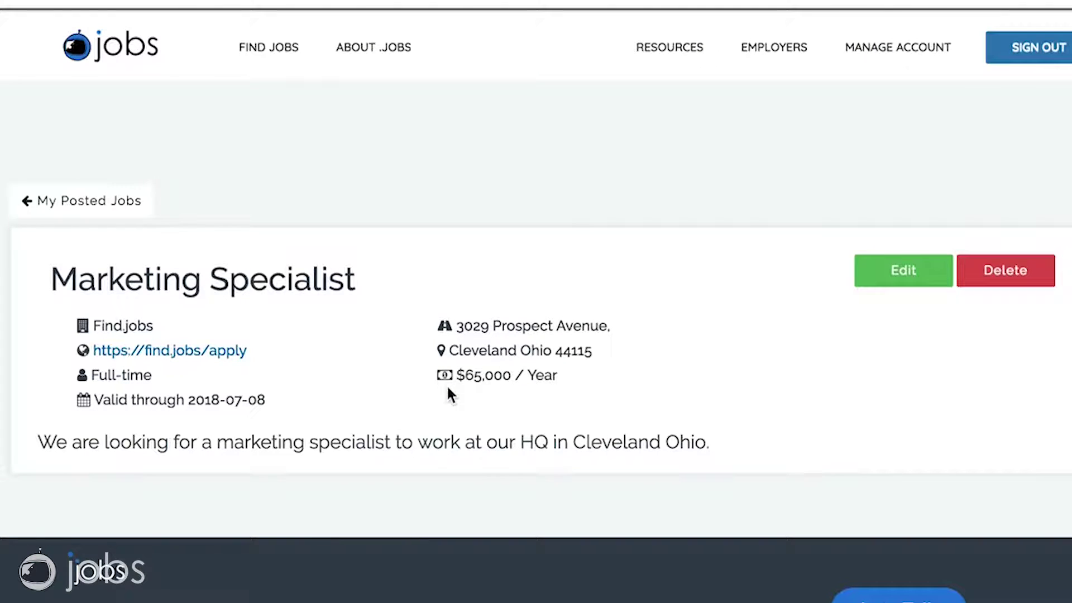
pyautogui.moveTo(36, 441); pyautogui.dragTo(767, 446)
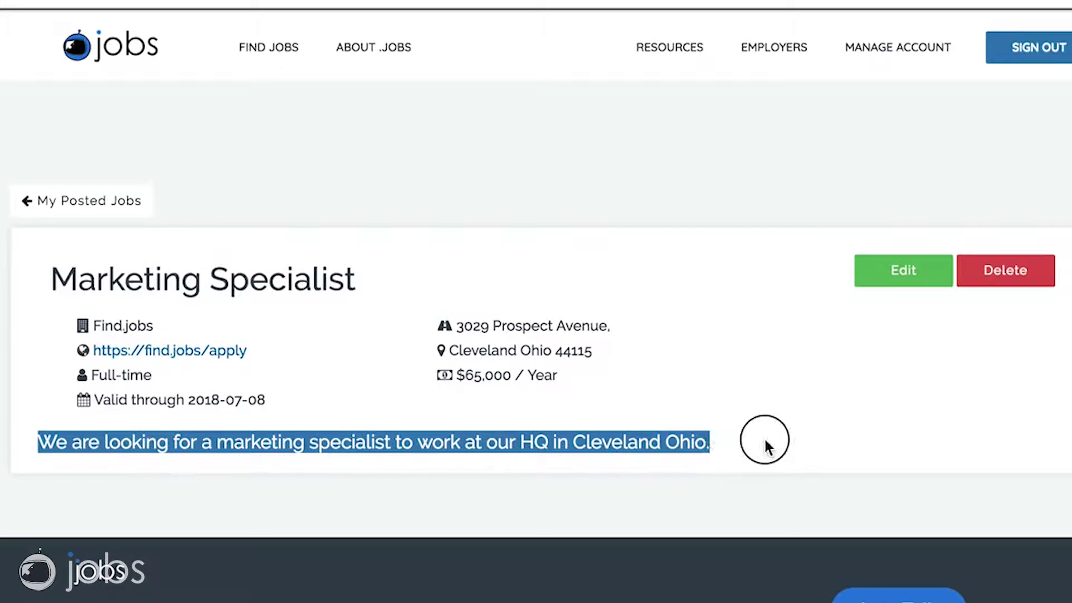
pyautogui.doubleClick(335, 443)
pyautogui.click(249, 444)
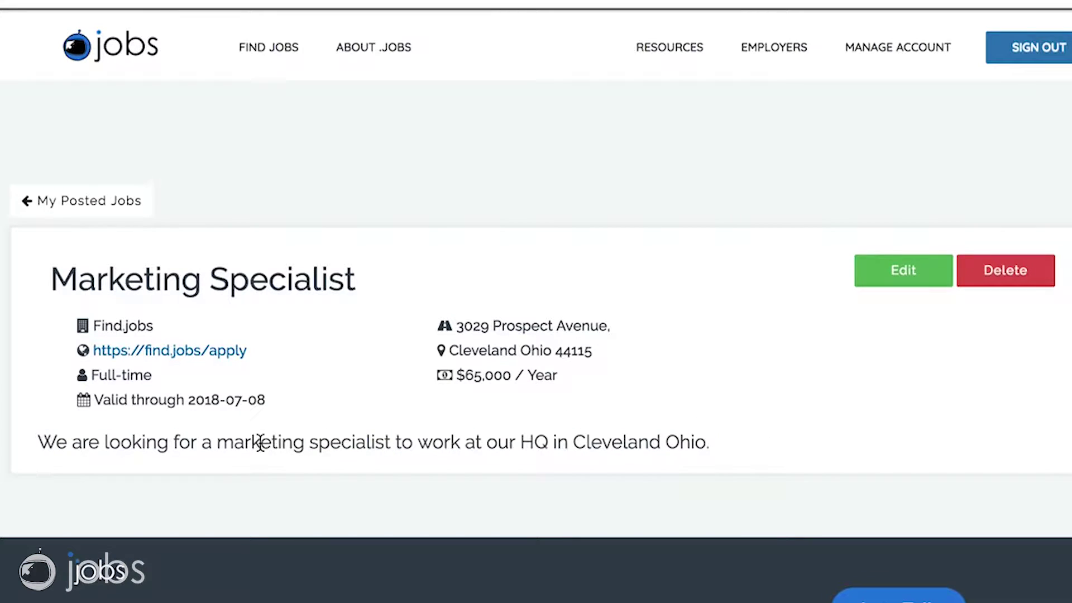
pyautogui.tripleClick(259, 443)
pyautogui.click(260, 443)
pyautogui.moveTo(38, 441); pyautogui.dragTo(333, 446)
pyautogui.click(333, 447)
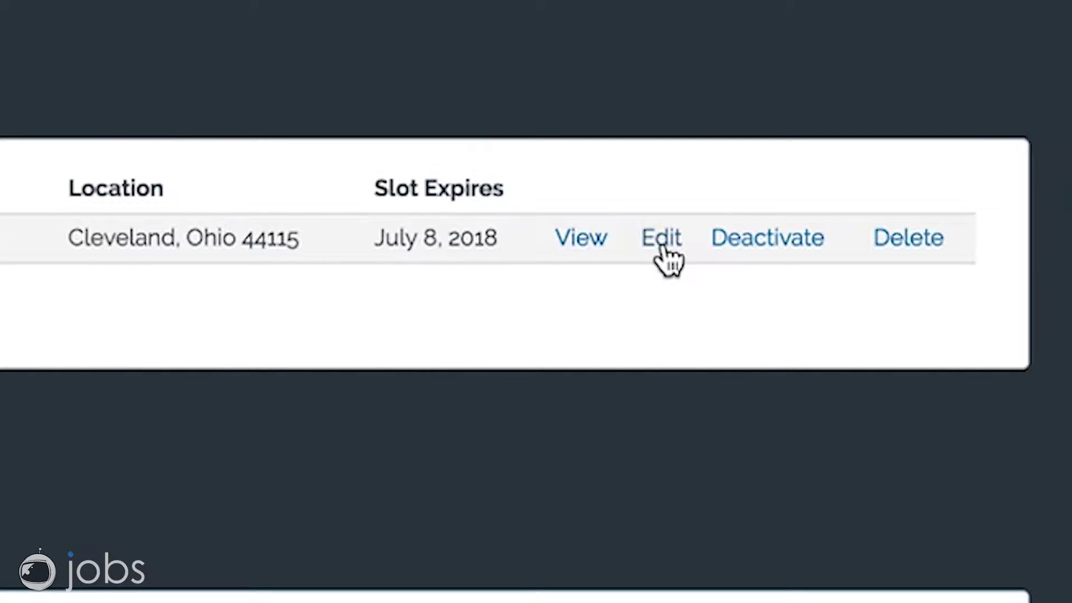
# Step: Open the Marketing Specialist posting for editing and set its compensation period to Week
pyautogui.click(664, 248)
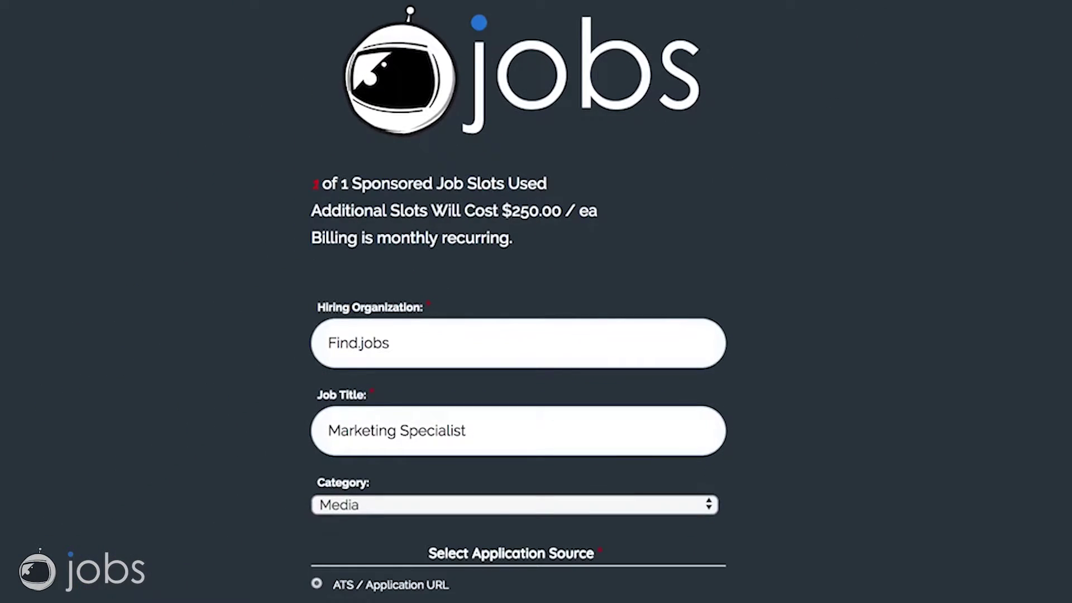
pyautogui.scroll(-10, 770, 163)
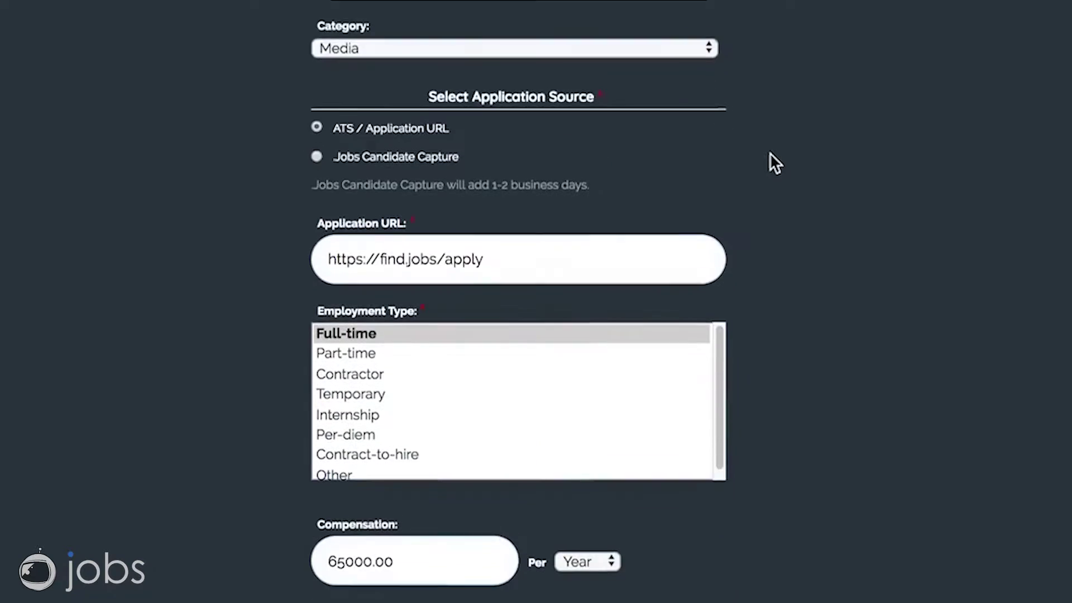
pyautogui.scroll(-5, 770, 283)
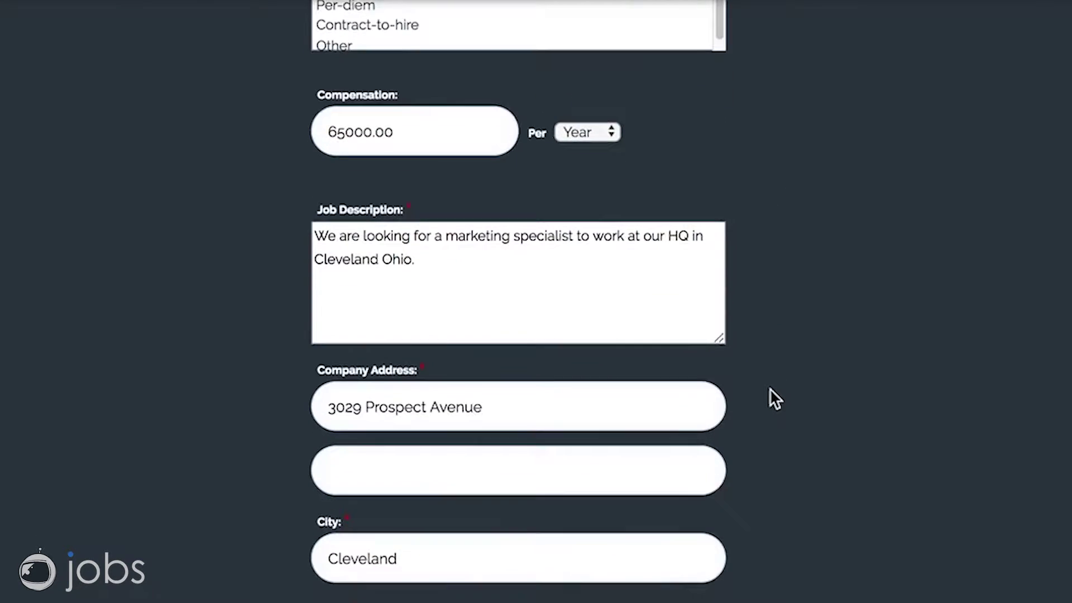
pyautogui.scroll(9, 769, 388)
pyautogui.scroll(3, 770, 388)
pyautogui.scroll(-11, 770, 387)
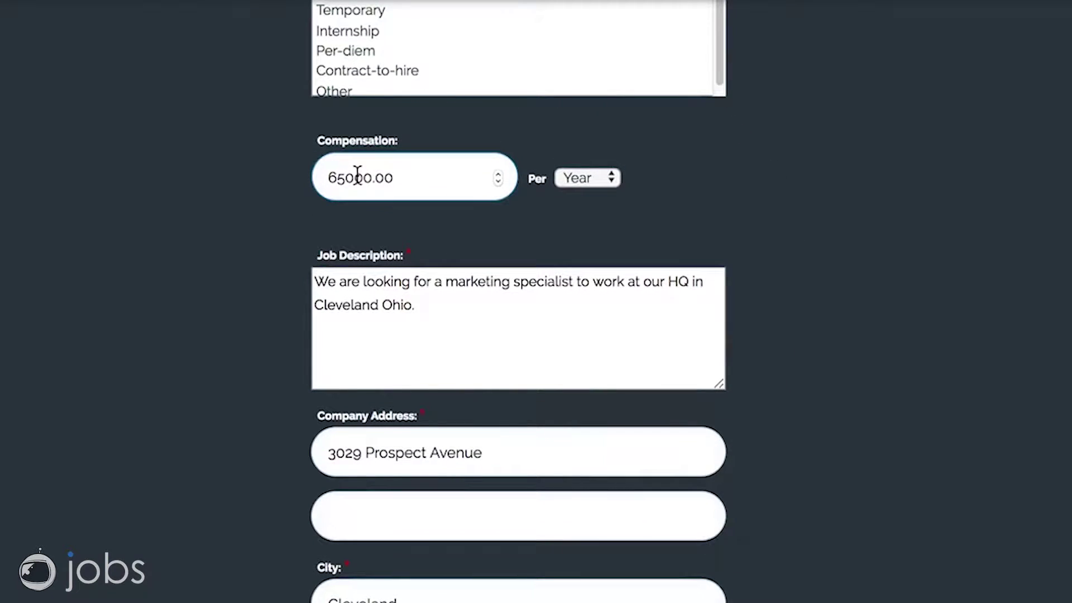
pyautogui.click(608, 179)
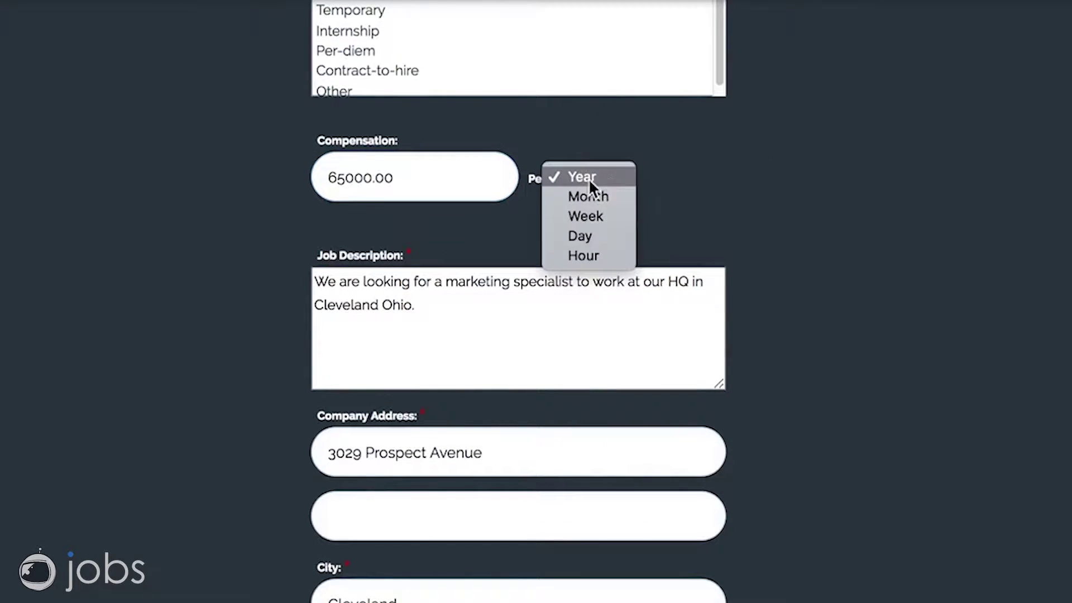
pyautogui.click(610, 216)
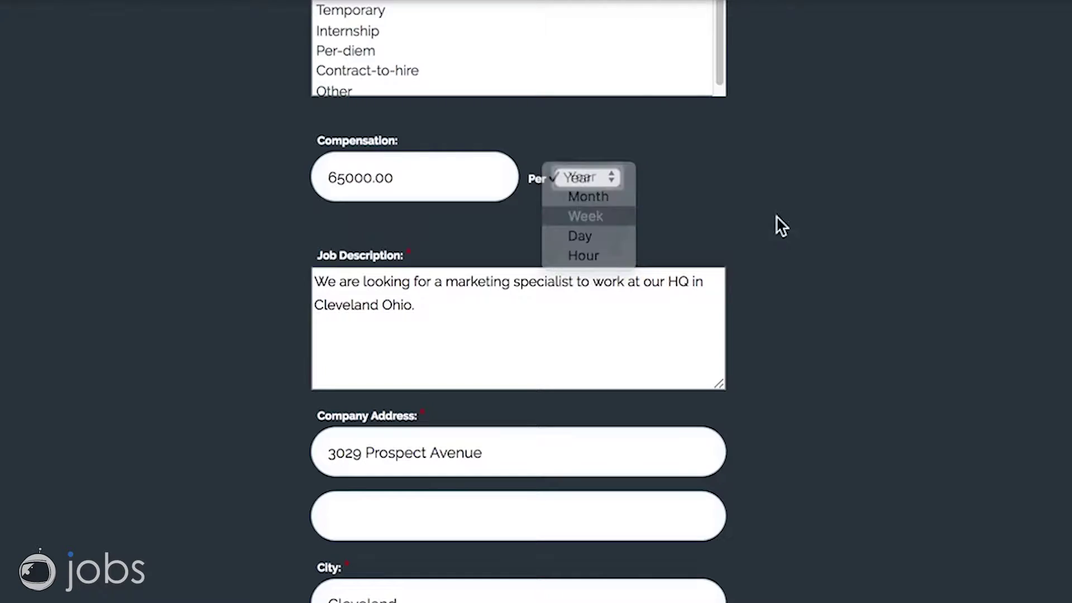
# Step: Add the sentence "We have free Wifi." at the end of the job description and save the posting
pyautogui.click(473, 305)
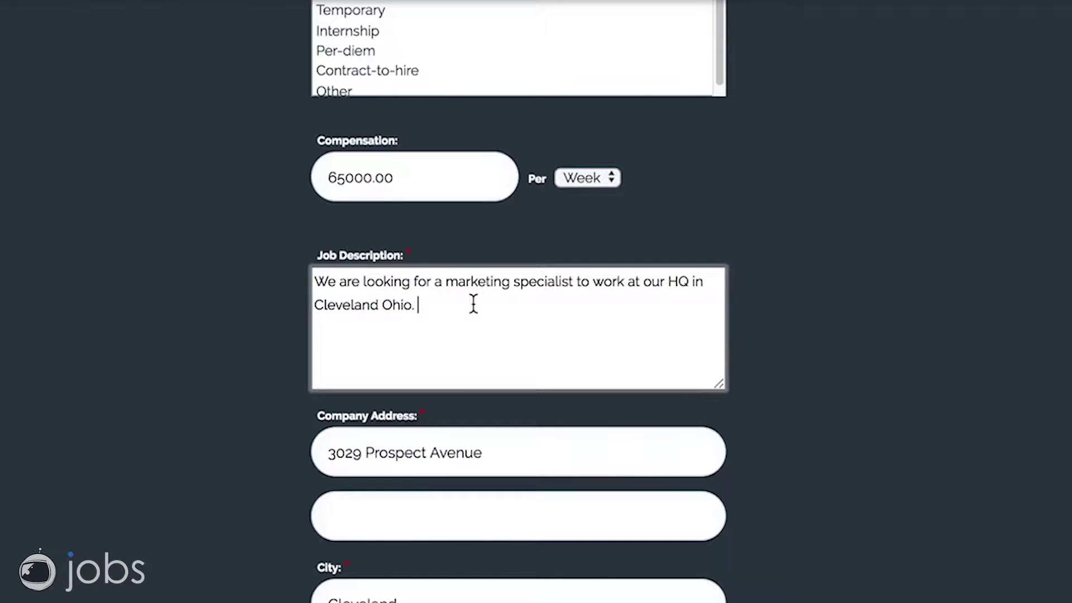
pyautogui.write('We have free Wifi.')
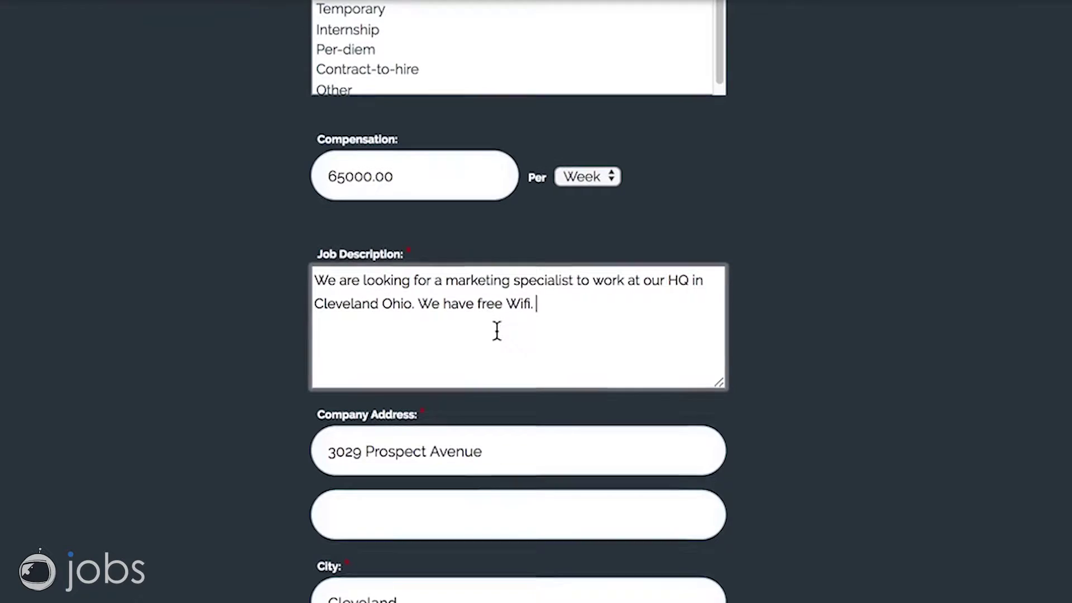
pyautogui.scroll(-1, 497, 338)
pyautogui.click(872, 488)
pyautogui.scroll(-6, 768, 455)
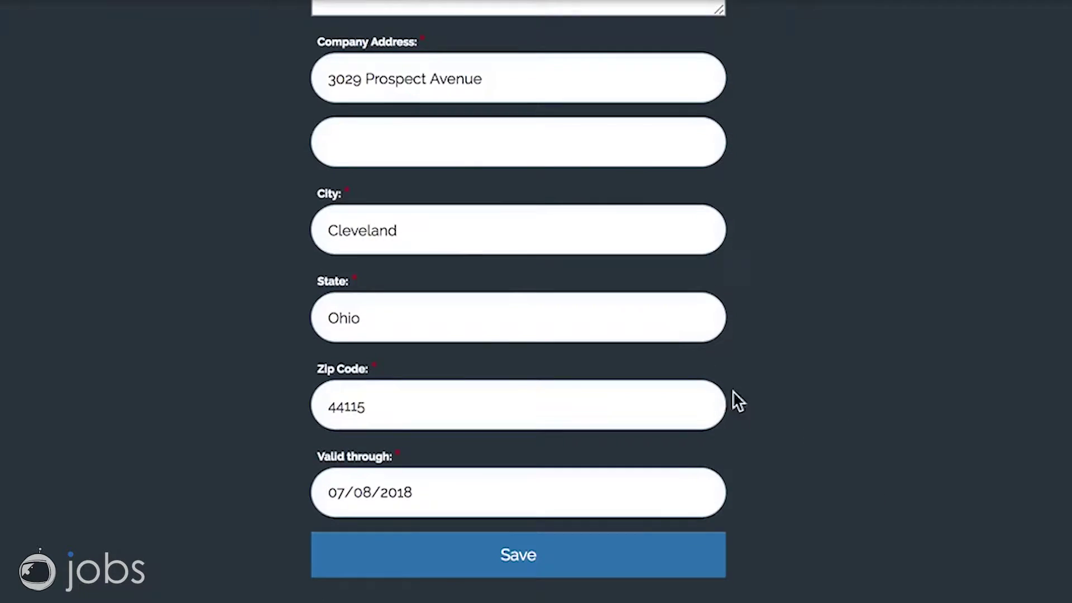
pyautogui.click(447, 555)
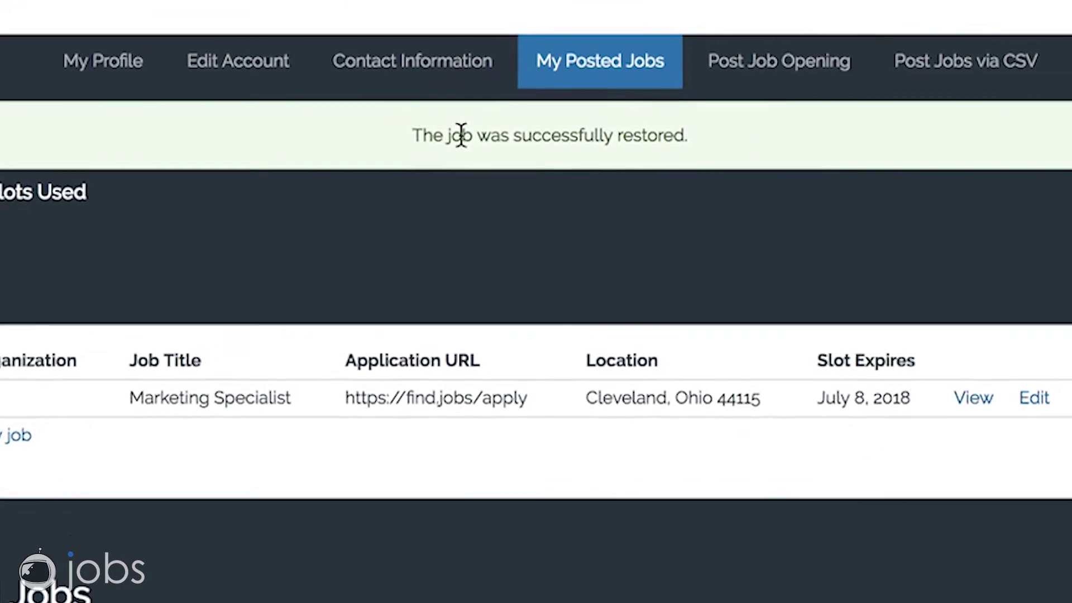
# Step: Read the status message above the posted jobs list
pyautogui.moveTo(363, 174); pyautogui.dragTo(763, 183)
pyautogui.click(763, 180)
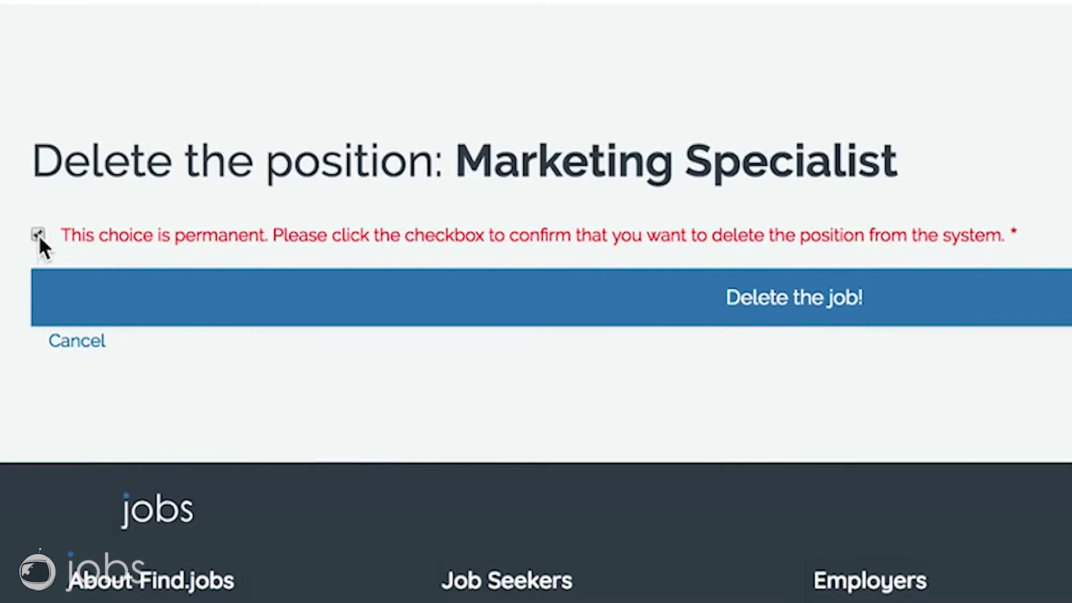
# Step: Cancel the deletion of the Marketing Specialist position
pyautogui.click(80, 349)
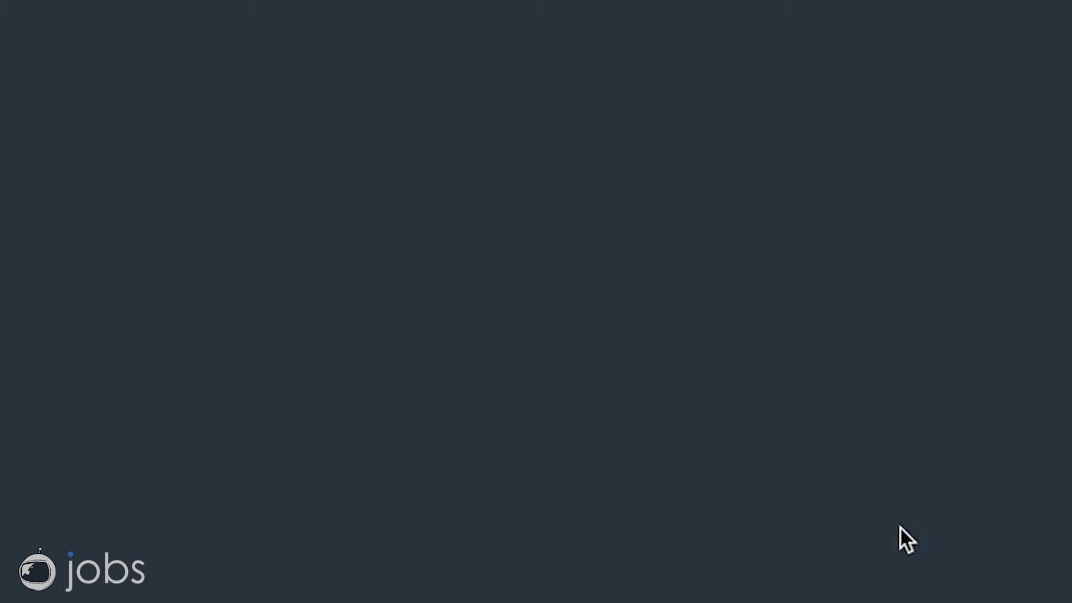